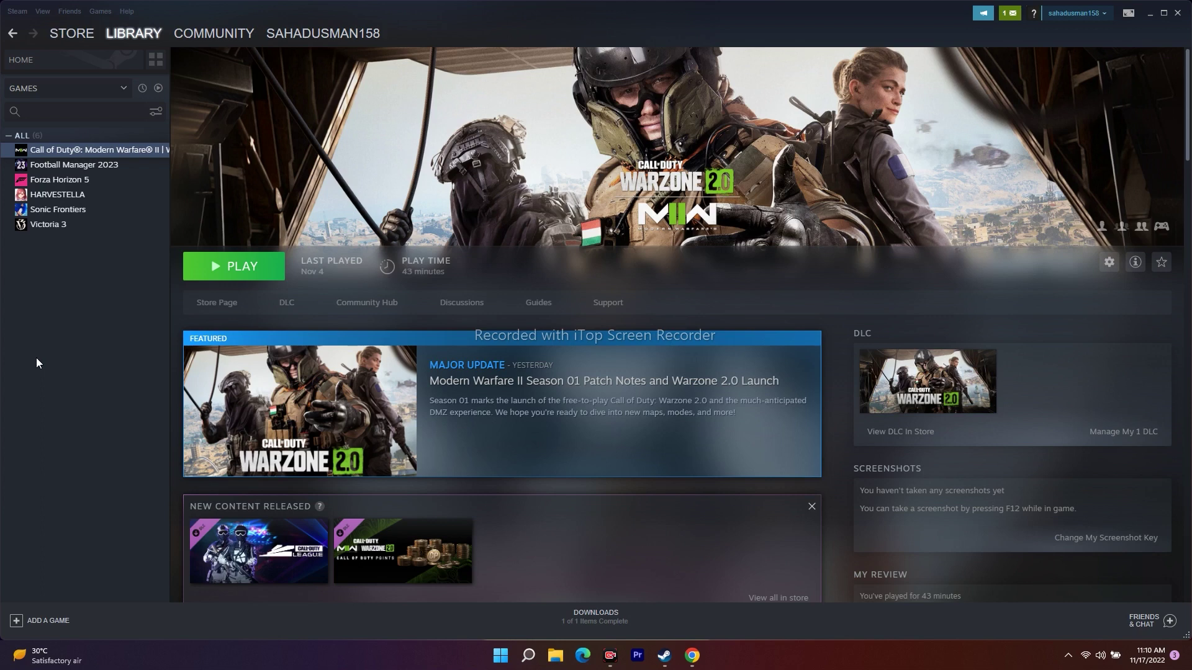
Step: Minimize the Steam game library window so the Windows desktop shows
{"action": "left_click", "coordinate": [1150, 13]}
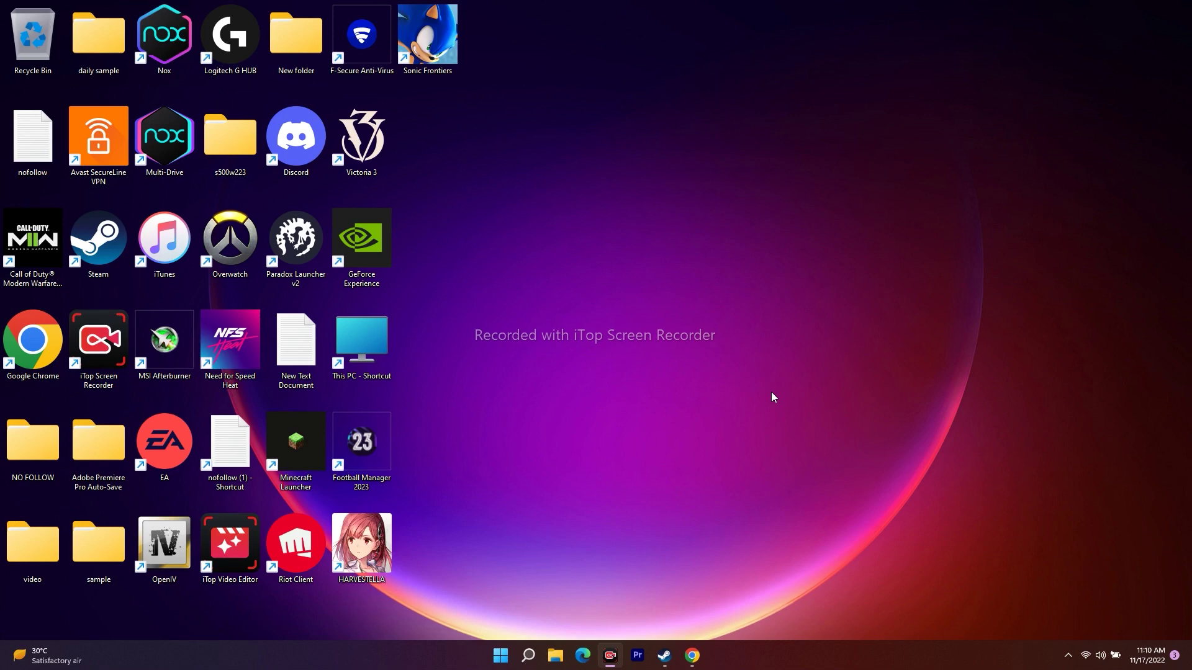
Step: Search Windows for 'syste' and launch System Information
{"action": "left_click", "coordinate": [528, 655]}
{"action": "type", "text": "s"}
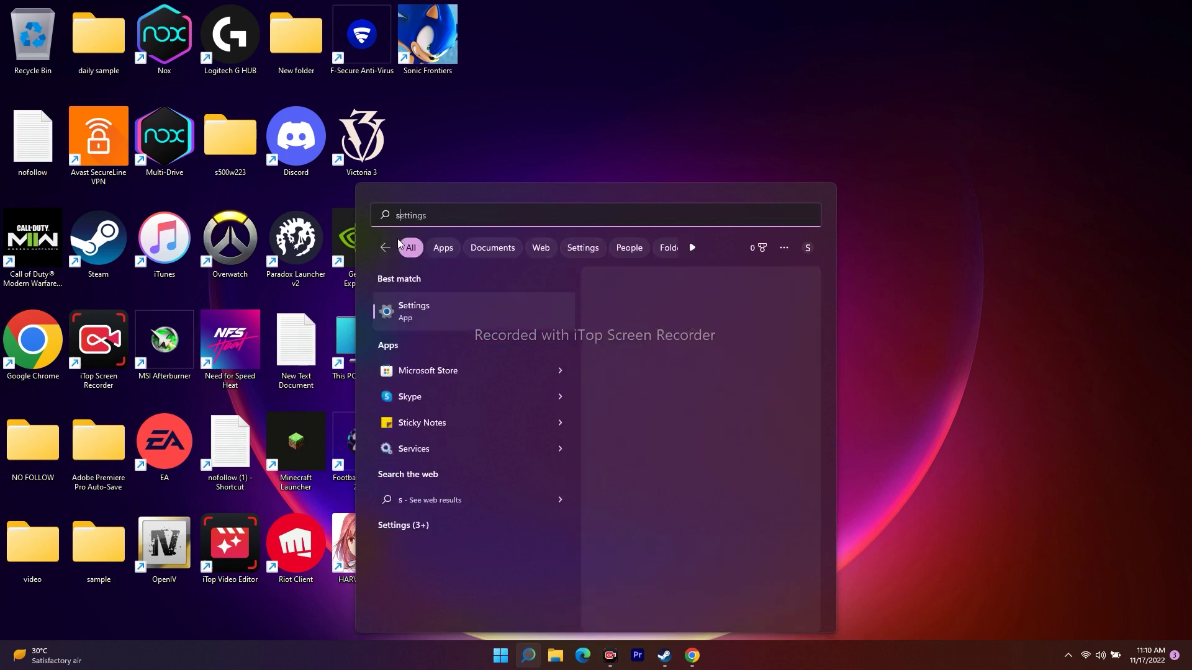
{"action": "type", "text": "yste"}
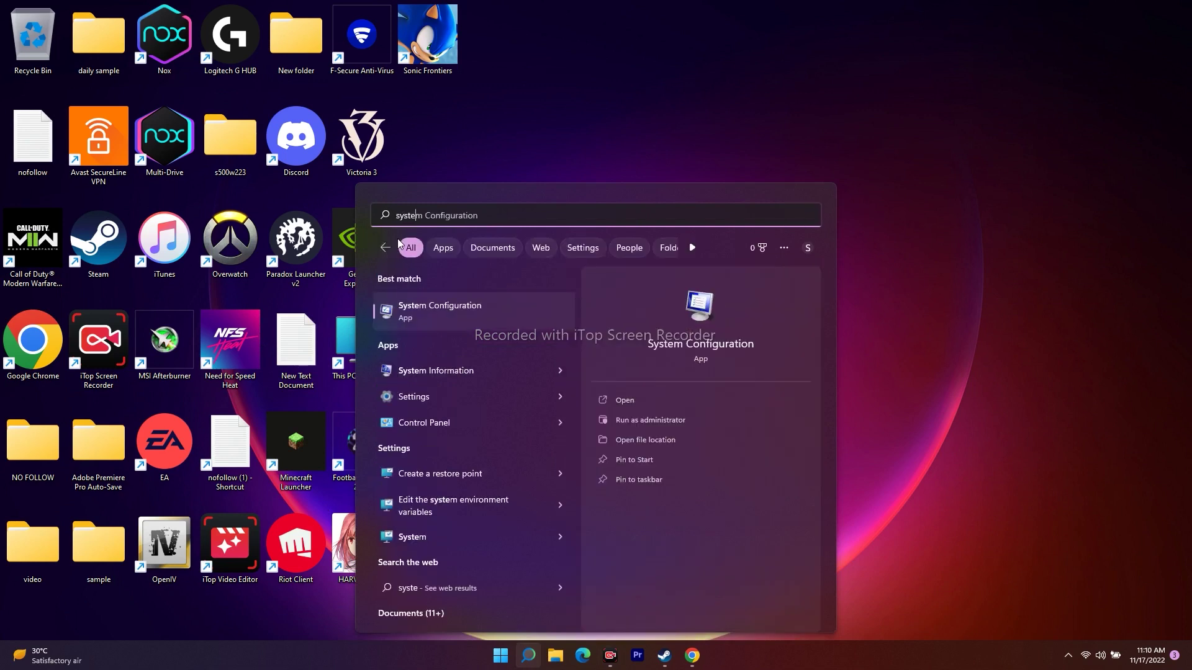
{"action": "left_click", "coordinate": [432, 368]}
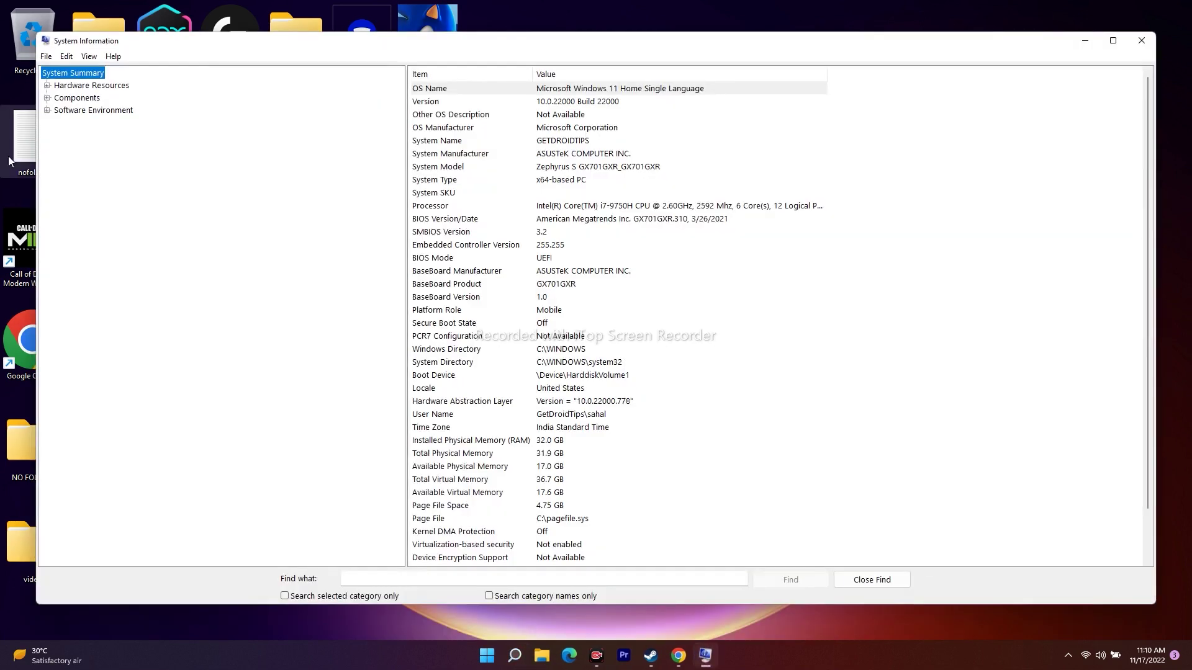
Step: Read the GPU under Components > Display (NVIDIA GeForce RTX 2080 with Max-Q Design), then minimize System Information
{"action": "left_click", "coordinate": [47, 99]}
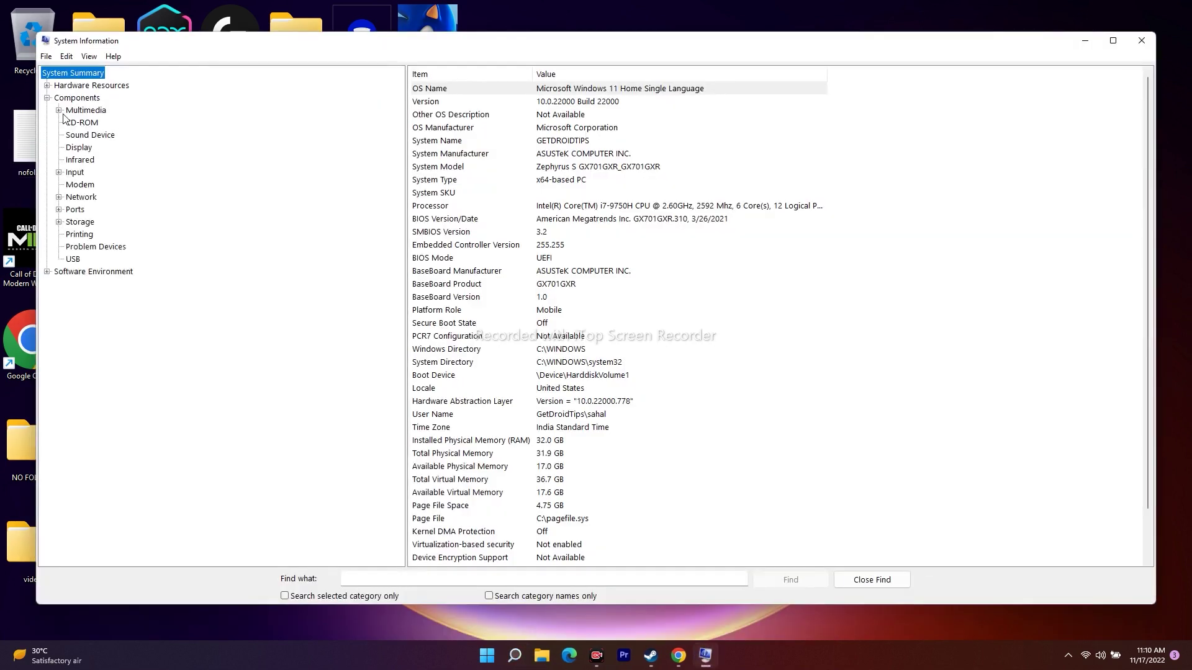
{"action": "left_click", "coordinate": [74, 150]}
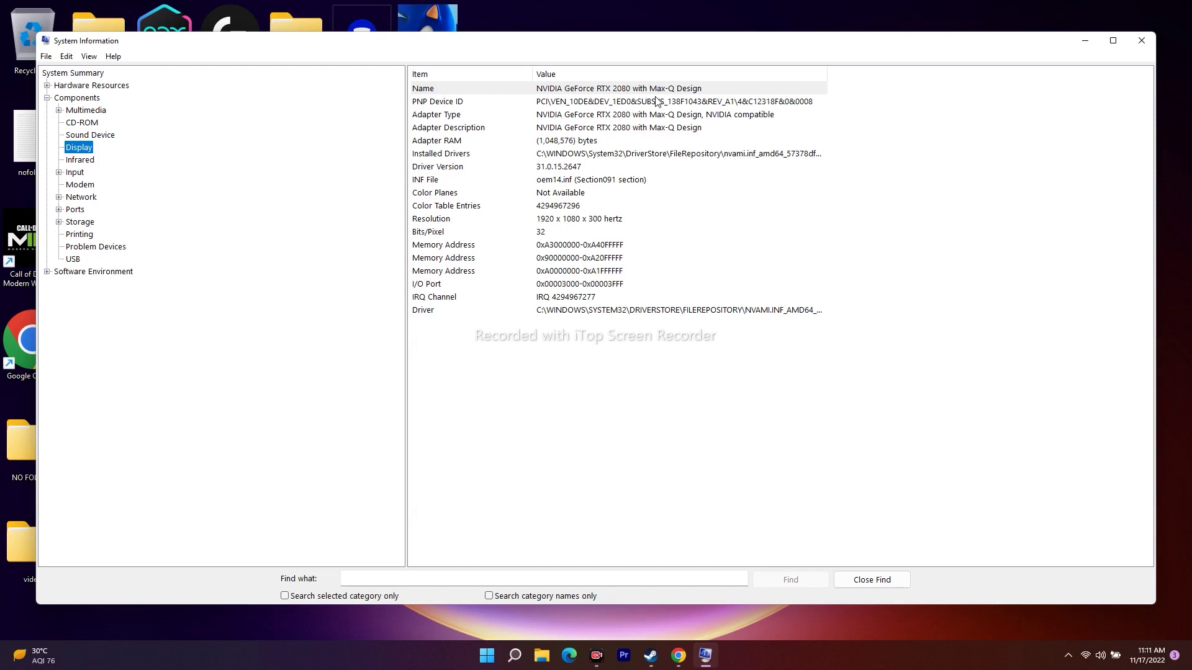
{"action": "left_click", "coordinate": [1085, 41]}
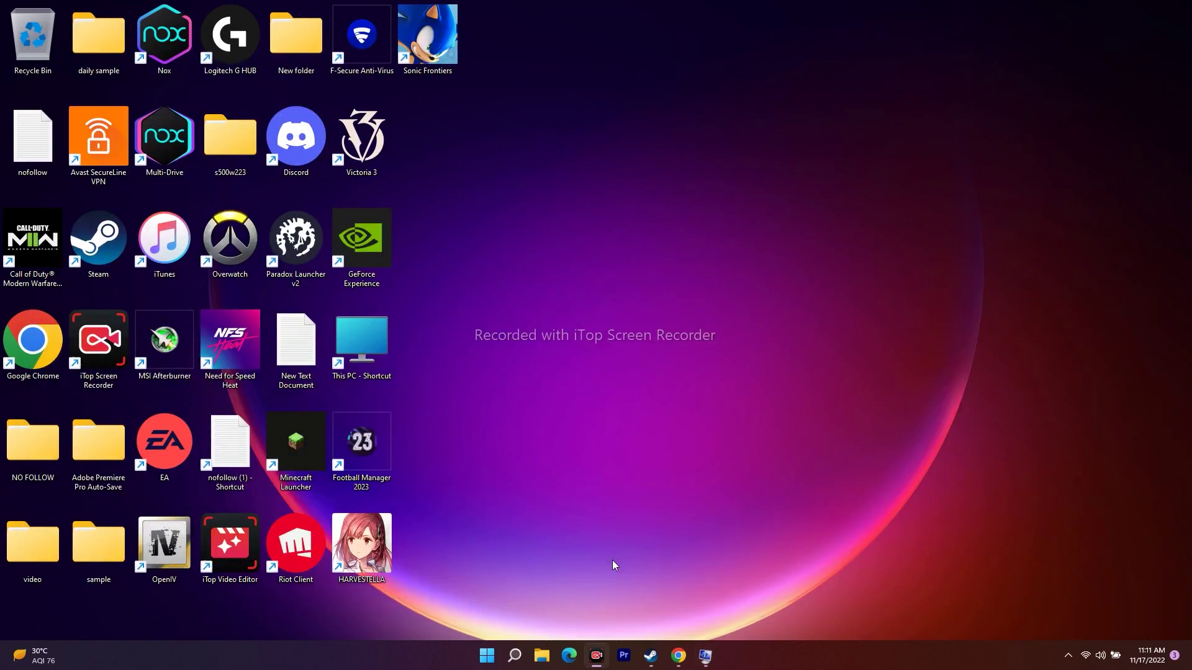
Step: Bring up Chrome and look through the NVIDIA, AMD and Intel driver tabs, ending on NVIDIA
{"action": "mouse_move", "coordinate": [677, 659]}
{"action": "left_click", "coordinate": [719, 612]}
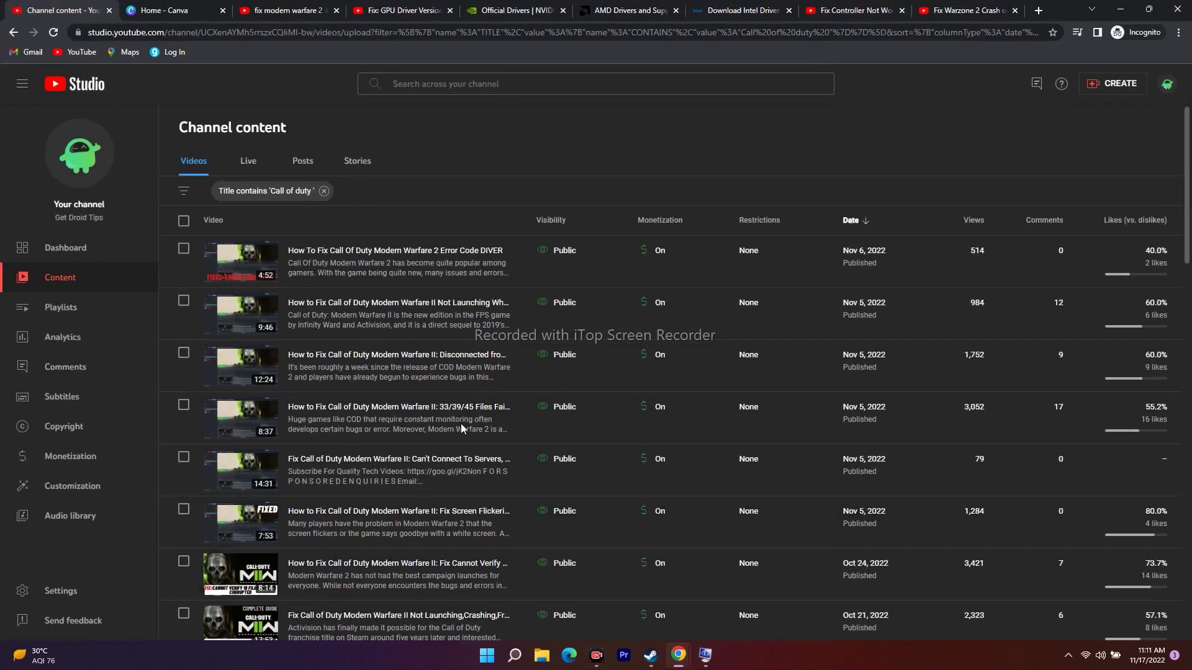
{"action": "left_click", "coordinate": [517, 10]}
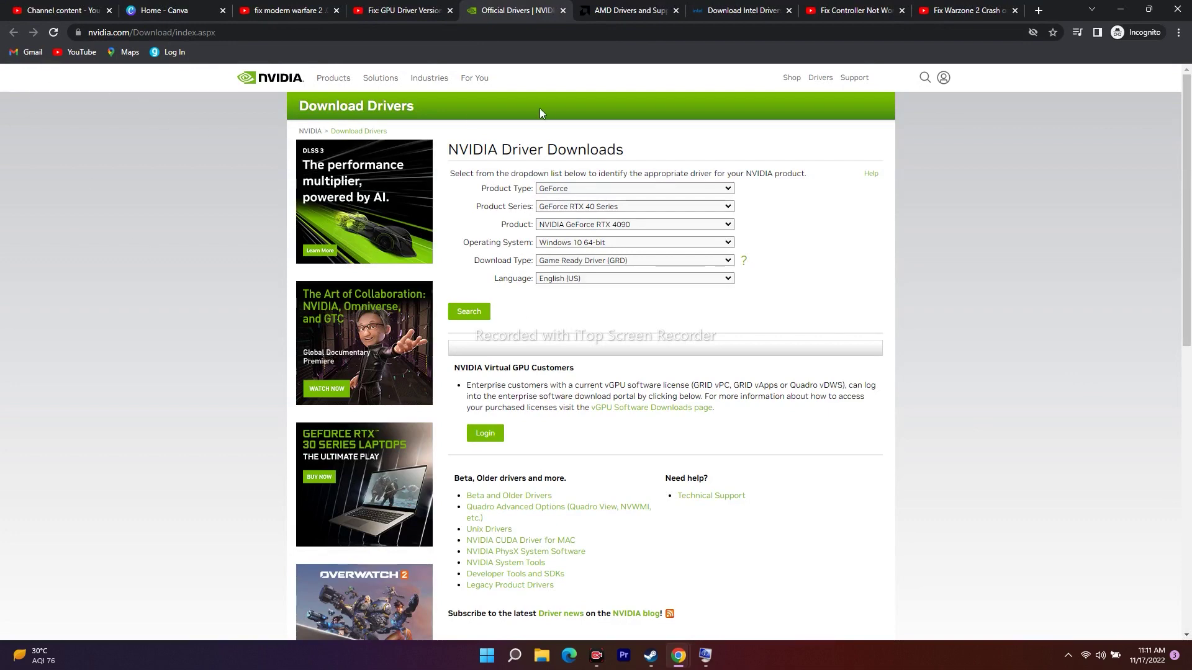
{"action": "left_click", "coordinate": [624, 19]}
{"action": "left_click", "coordinate": [745, 10]}
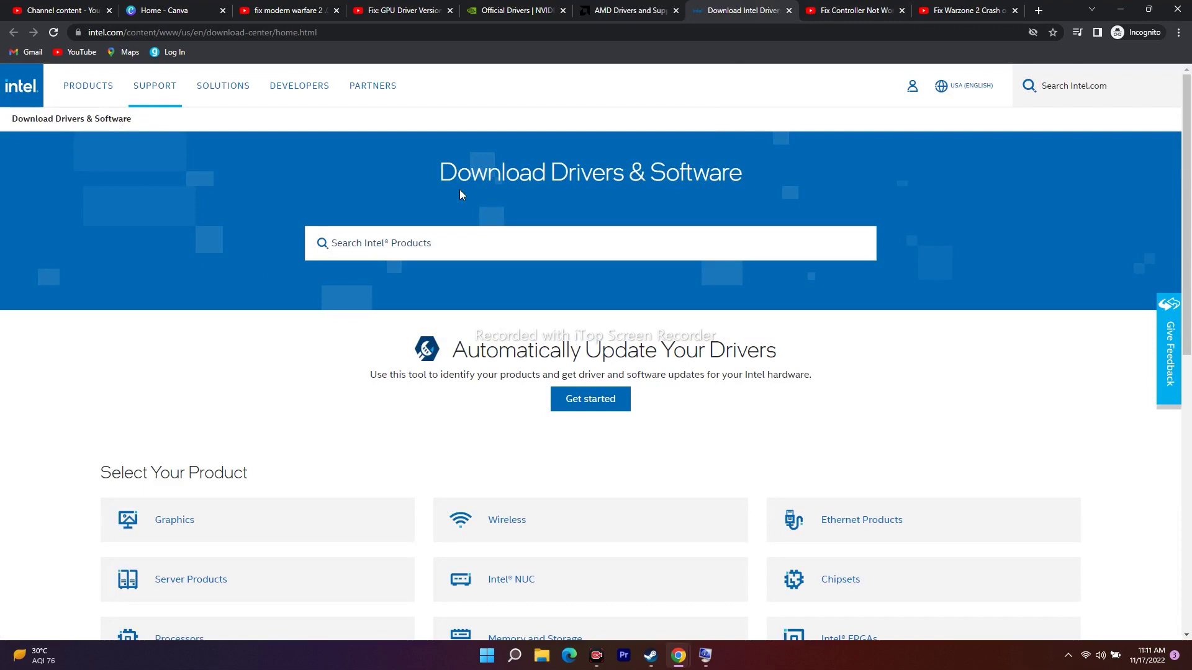
{"action": "left_click", "coordinate": [626, 10]}
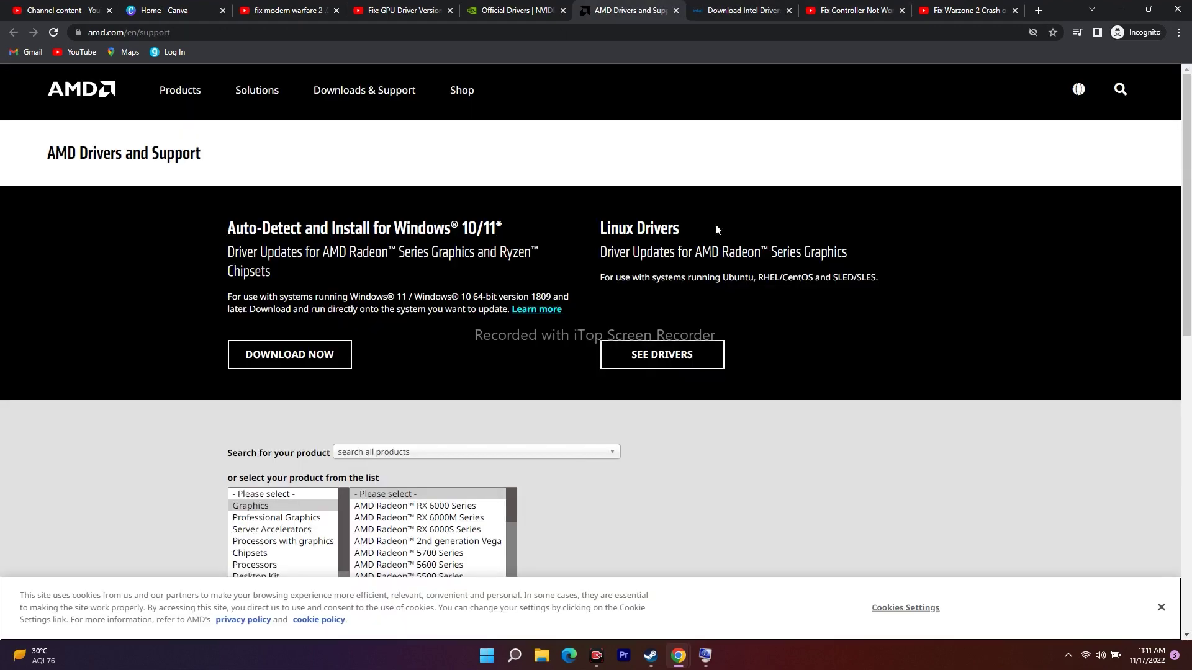
{"action": "left_click", "coordinate": [509, 10]}
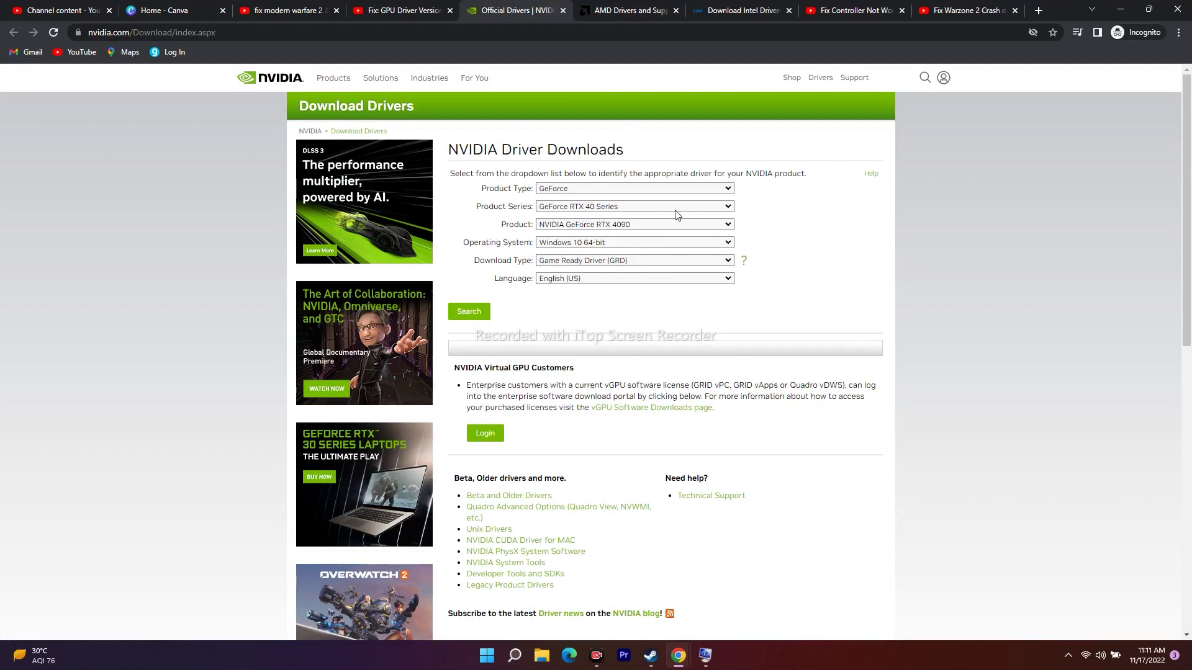
Step: Recheck the GPU model in System Information, then return to NVIDIA's driver search form
{"action": "left_click", "coordinate": [705, 655]}
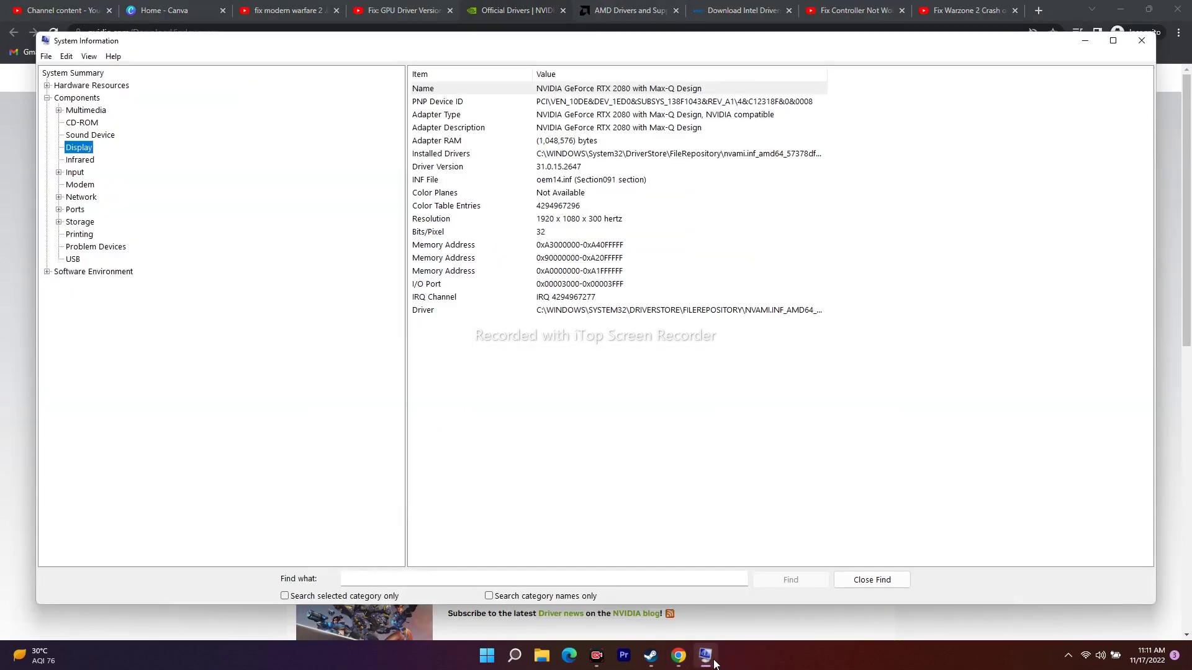
{"action": "left_click", "coordinate": [711, 659]}
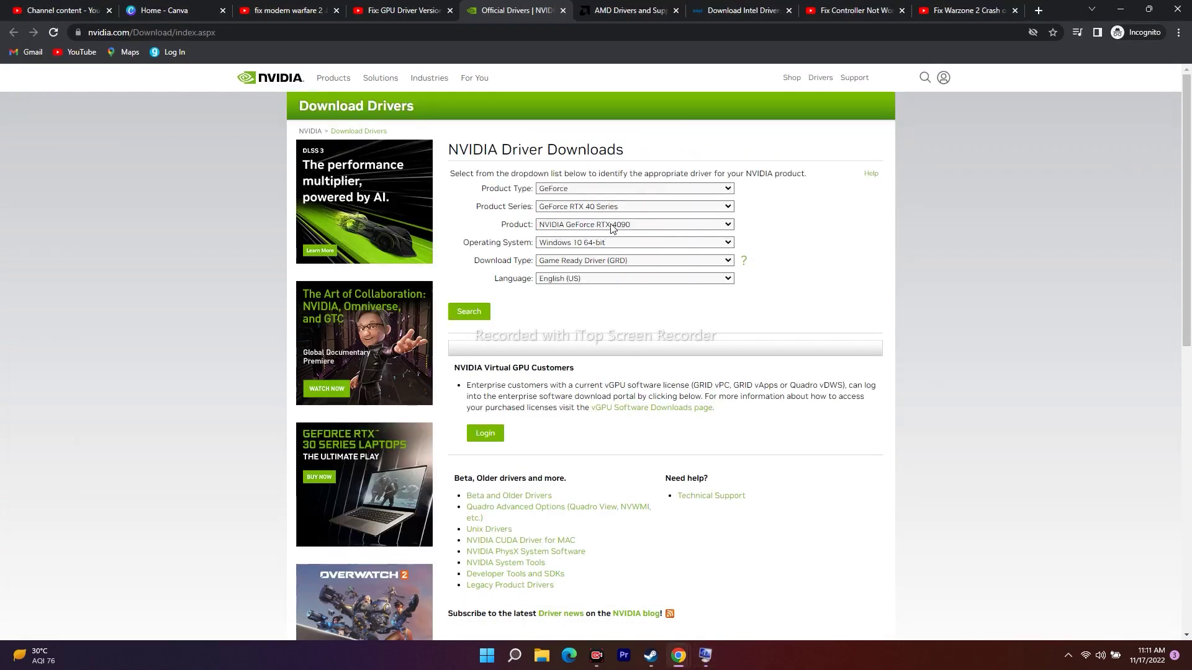
{"action": "left_click", "coordinate": [612, 225]}
Step: Review the product and product series lists, keeping GeForce RTX 40 Series
{"action": "left_click", "coordinate": [636, 228]}
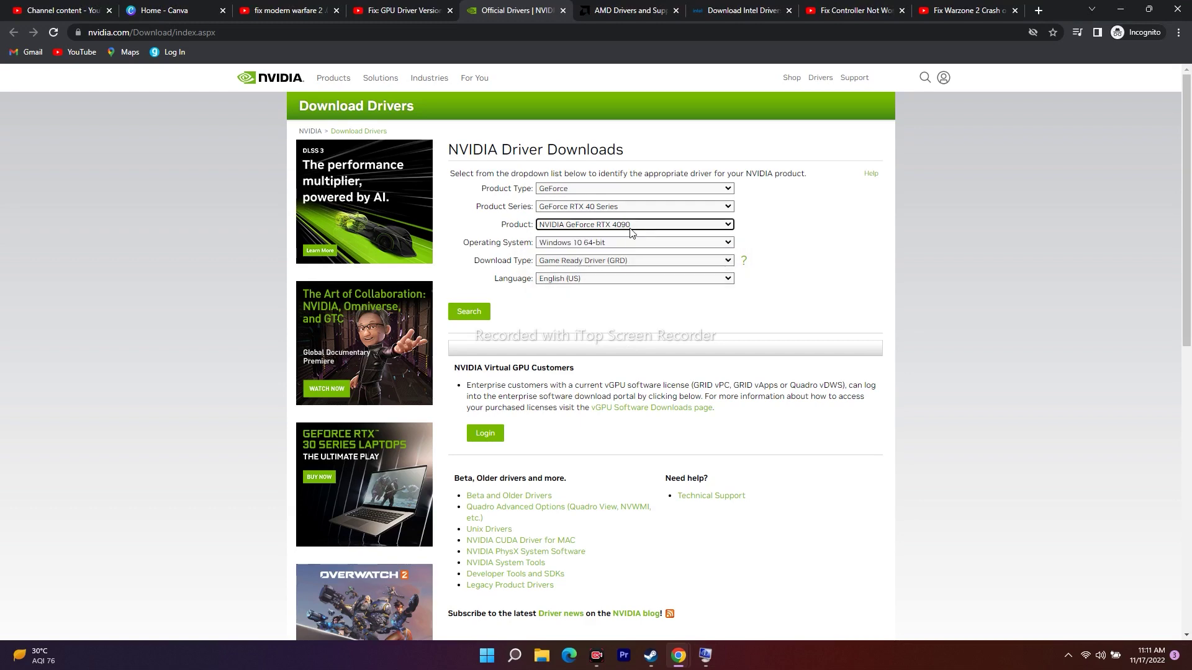
{"action": "left_click", "coordinate": [627, 226]}
{"action": "left_click", "coordinate": [642, 206]}
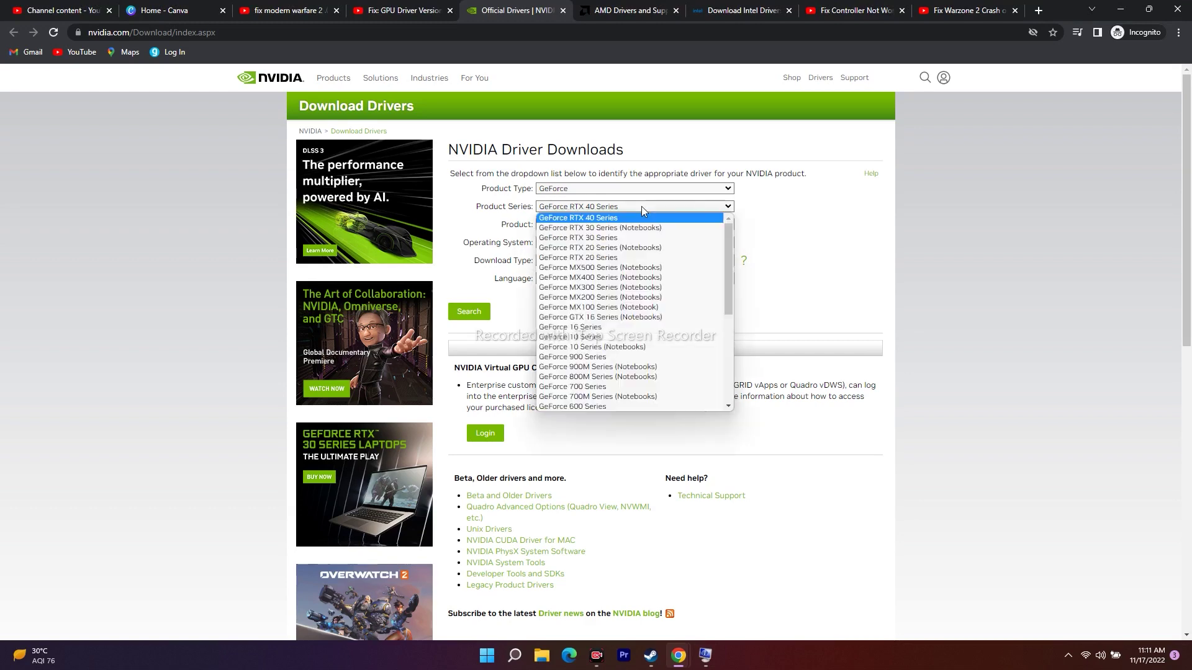
{"action": "scroll", "coordinate": [631, 304], "scroll_direction": "down", "scroll_amount": 5}
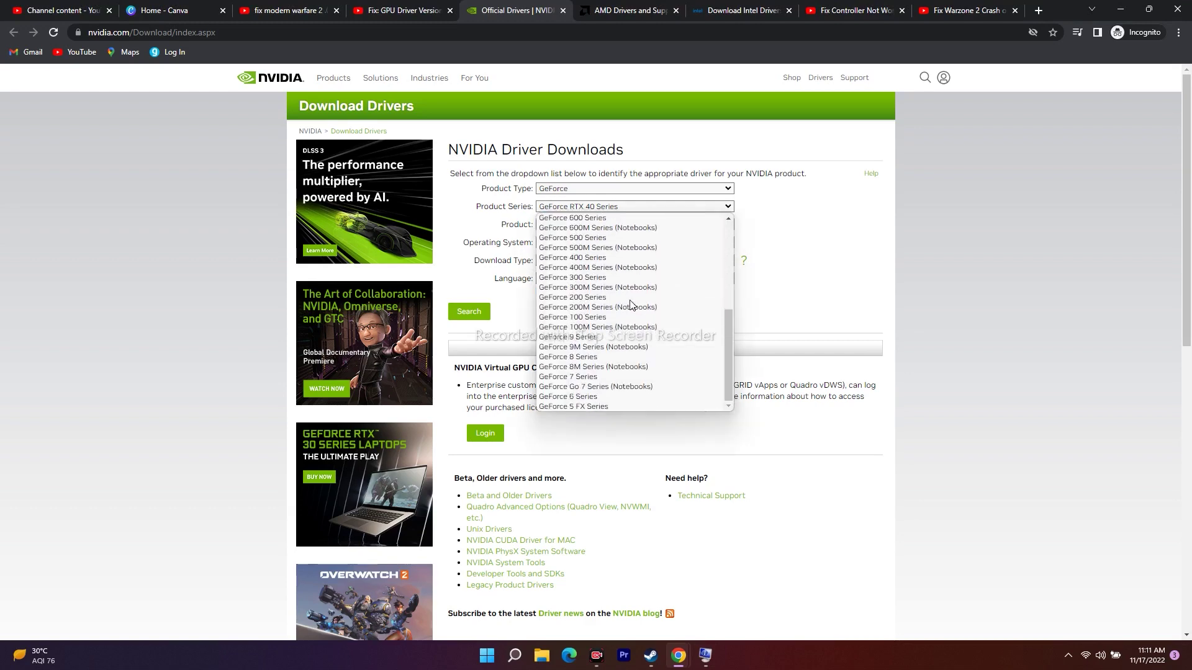
{"action": "scroll", "coordinate": [631, 304], "scroll_direction": "up", "scroll_amount": 3}
{"action": "left_click", "coordinate": [821, 271]}
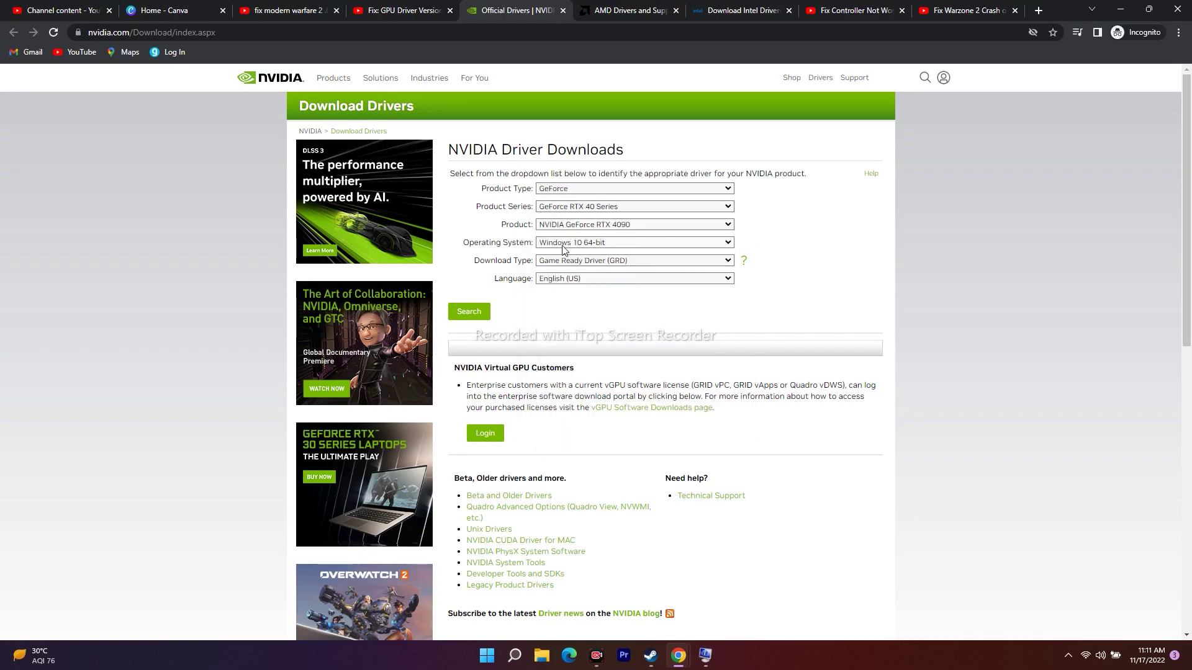
{"action": "left_click_drag", "start_coordinate": [463, 244], "coordinate": [534, 244]}
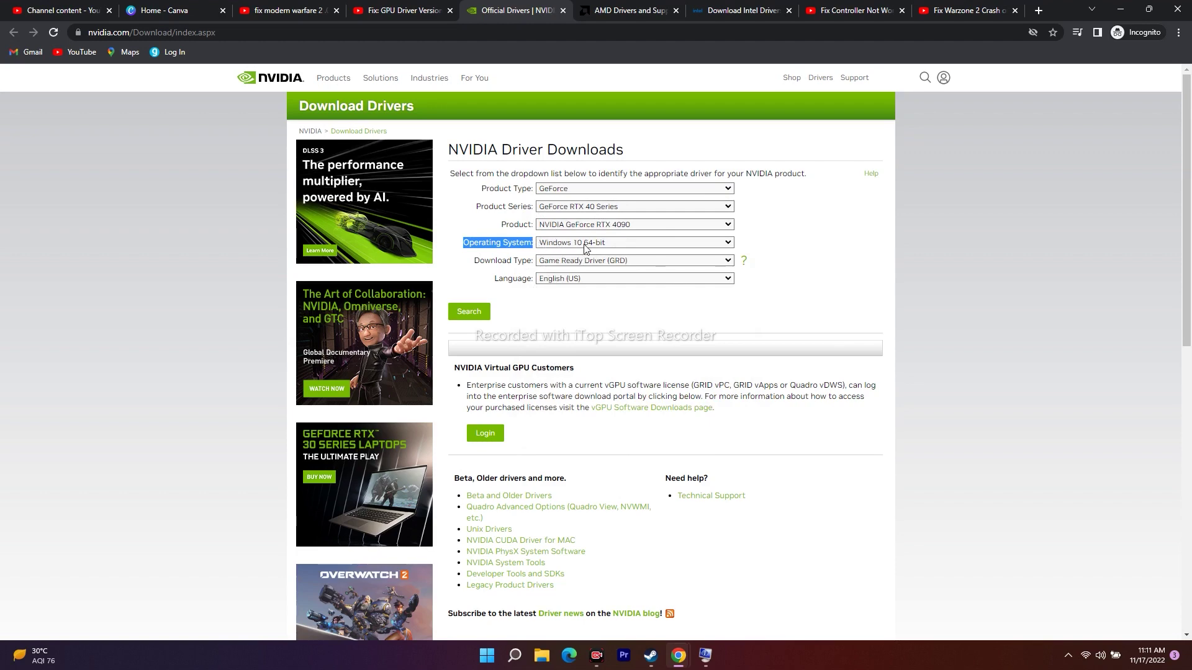
Step: Set the operating system to Windows 11, keep RTX 40 Series, and search for the Game Ready driver
{"action": "left_click", "coordinate": [610, 245]}
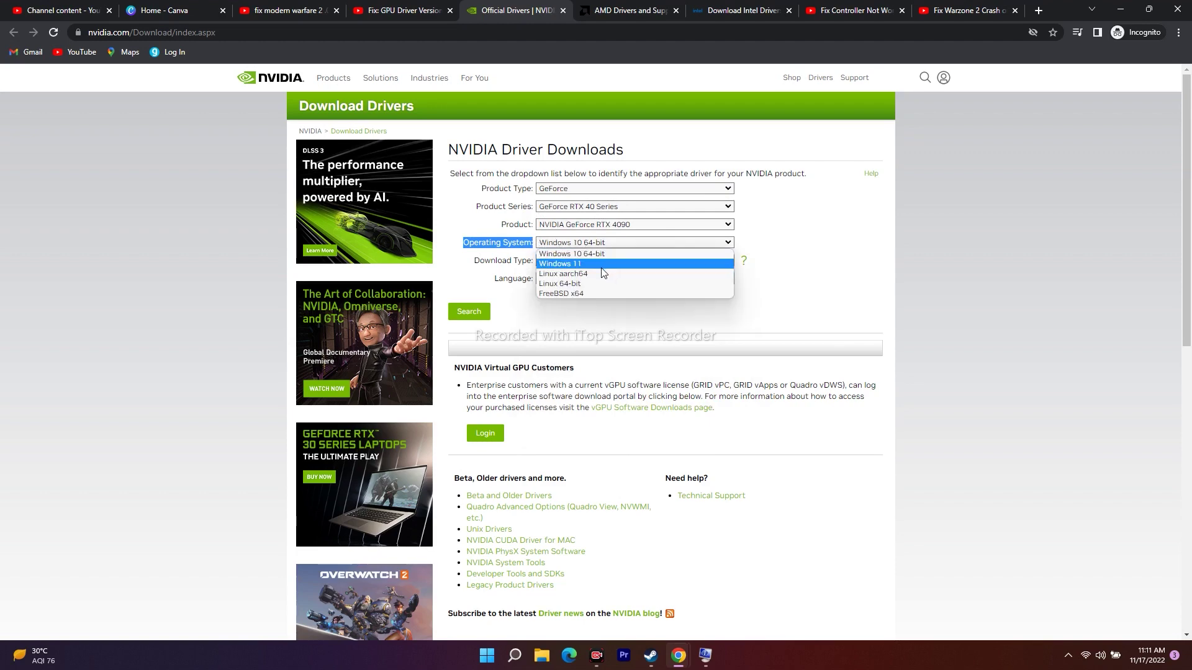
{"action": "left_click", "coordinate": [601, 264]}
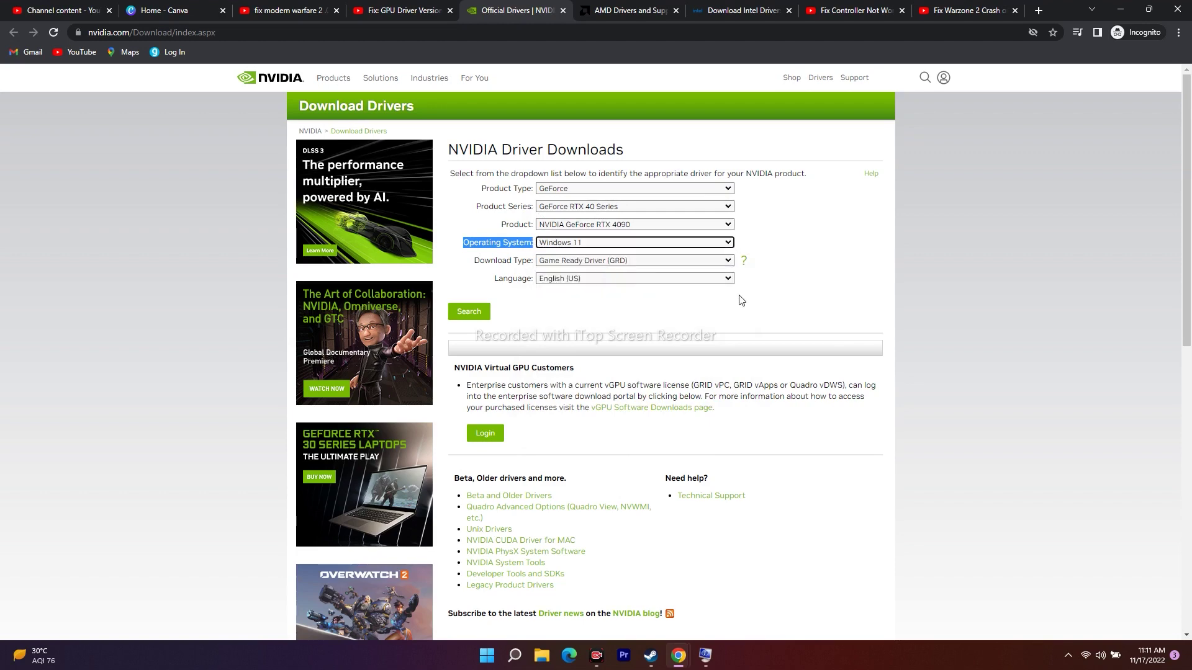
{"action": "left_click", "coordinate": [577, 209]}
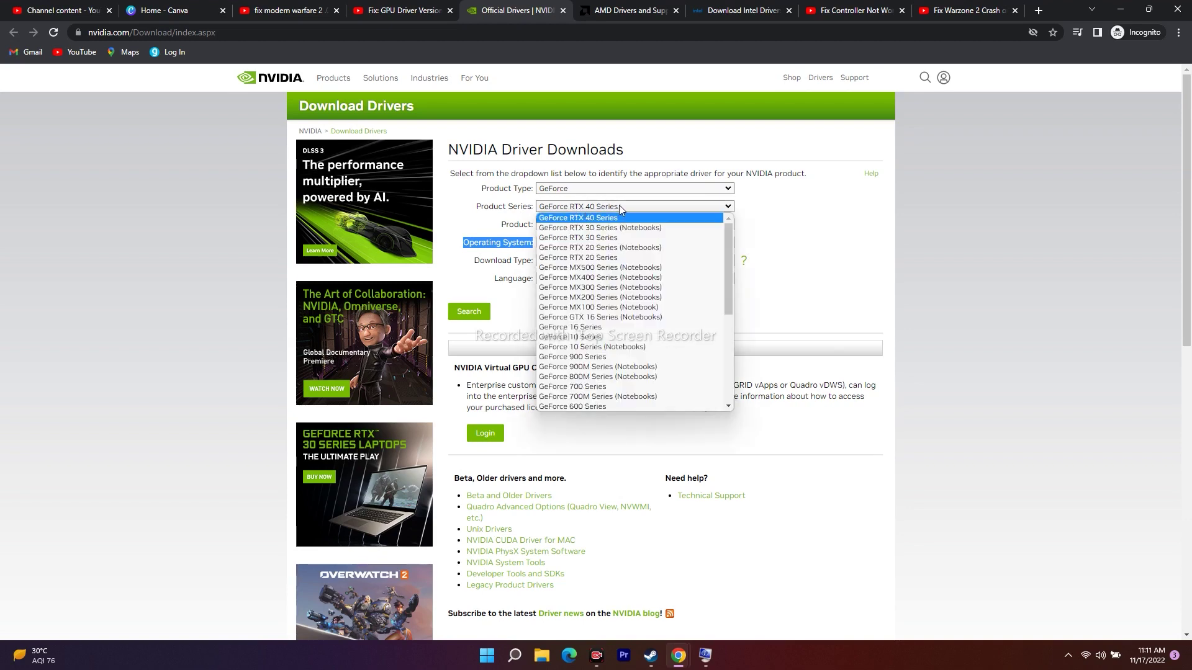
{"action": "left_click", "coordinate": [592, 217]}
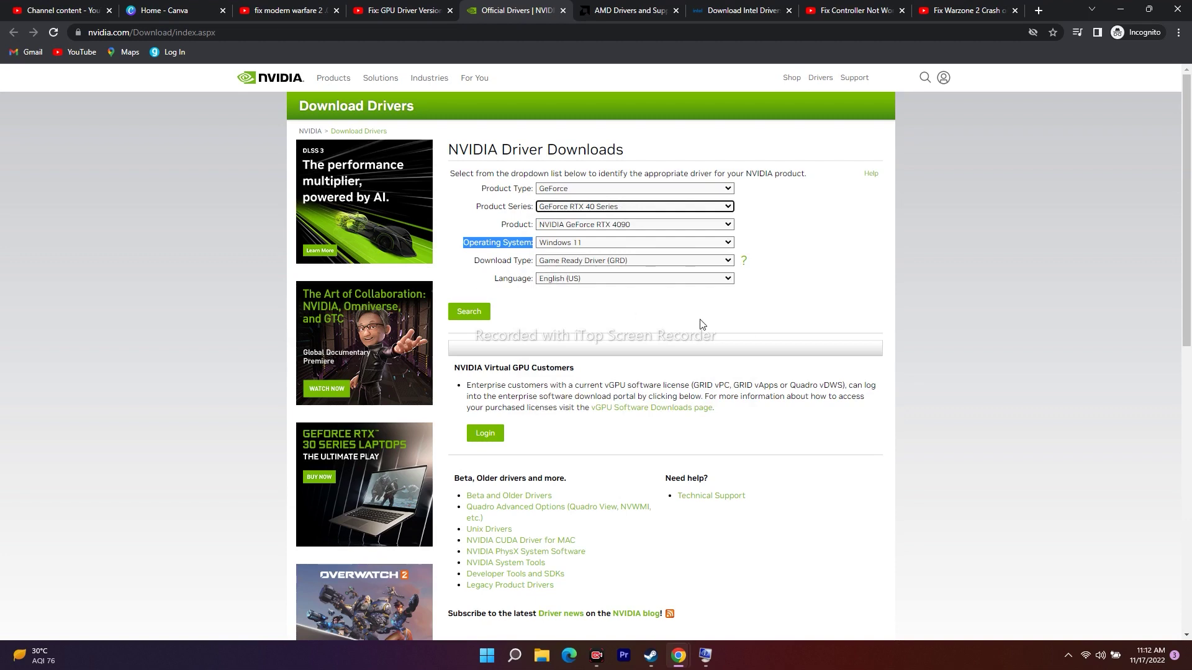
{"action": "left_click", "coordinate": [474, 318]}
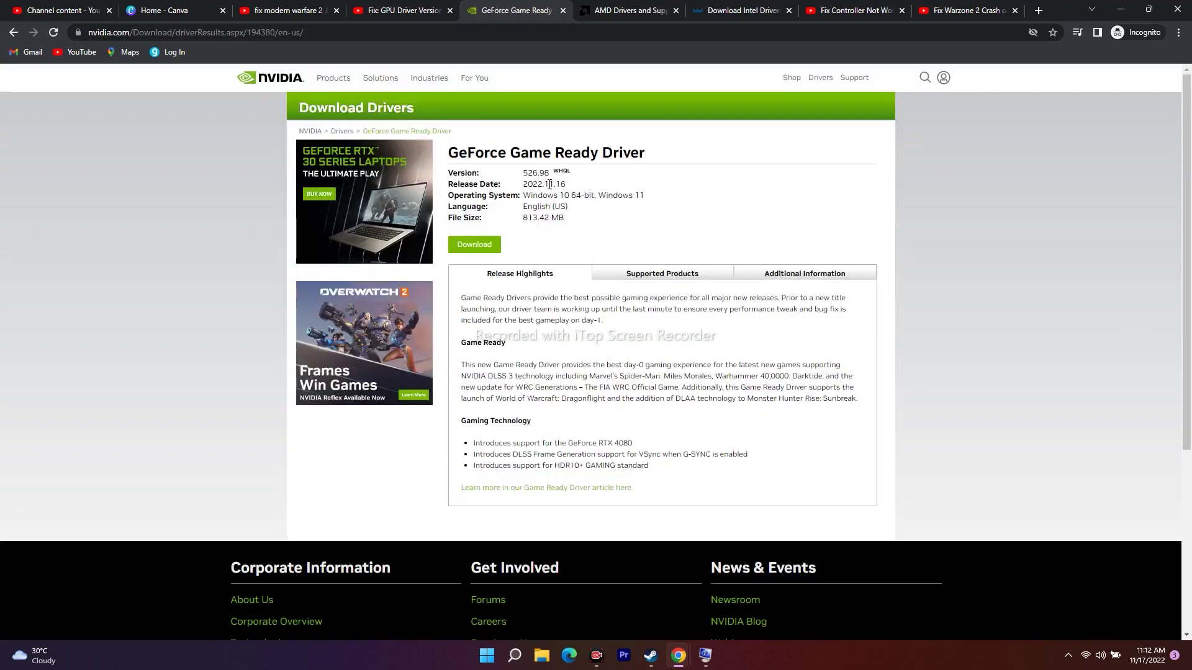
Step: Highlight driver 526.98's release date and 813.42 MB file size on the results page
{"action": "left_click_drag", "start_coordinate": [571, 188], "coordinate": [520, 187]}
{"action": "left_click", "coordinate": [583, 190]}
{"action": "left_click_drag", "start_coordinate": [520, 219], "coordinate": [569, 223]}
{"action": "left_click", "coordinate": [620, 11]}
Step: Find AMD drivers for Graphics > RX 6000 Series > RX 6700 Series > RX 6700 XT
{"action": "scroll", "coordinate": [575, 186], "scroll_direction": "down", "scroll_amount": 3}
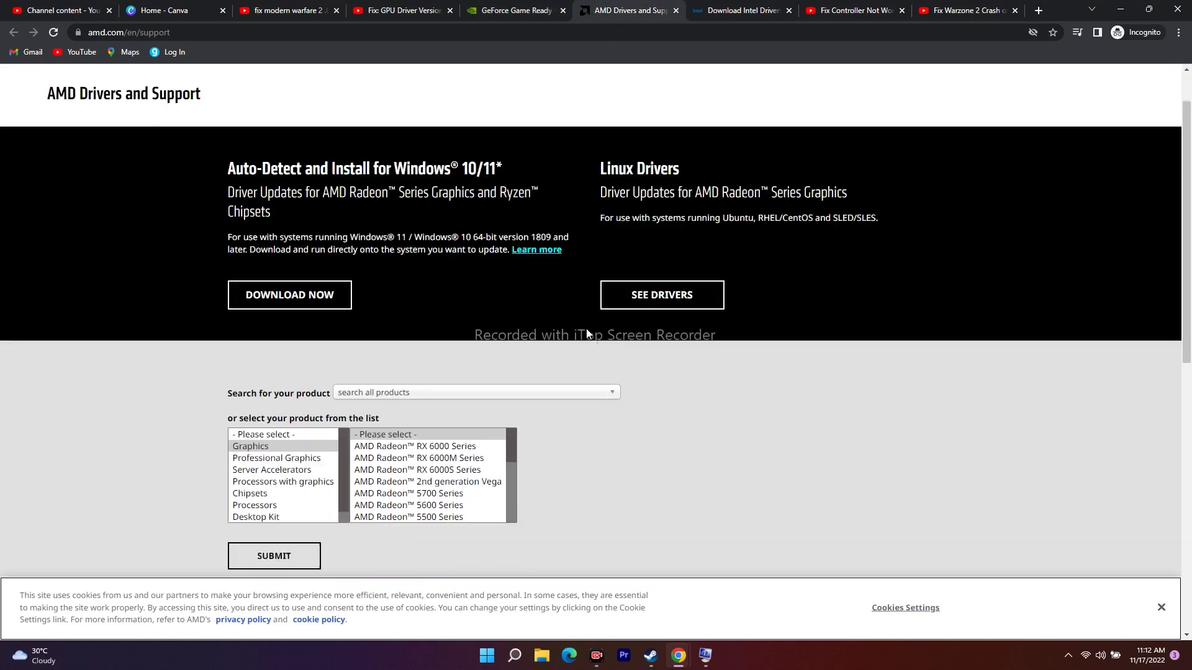
{"action": "left_click", "coordinate": [252, 319]}
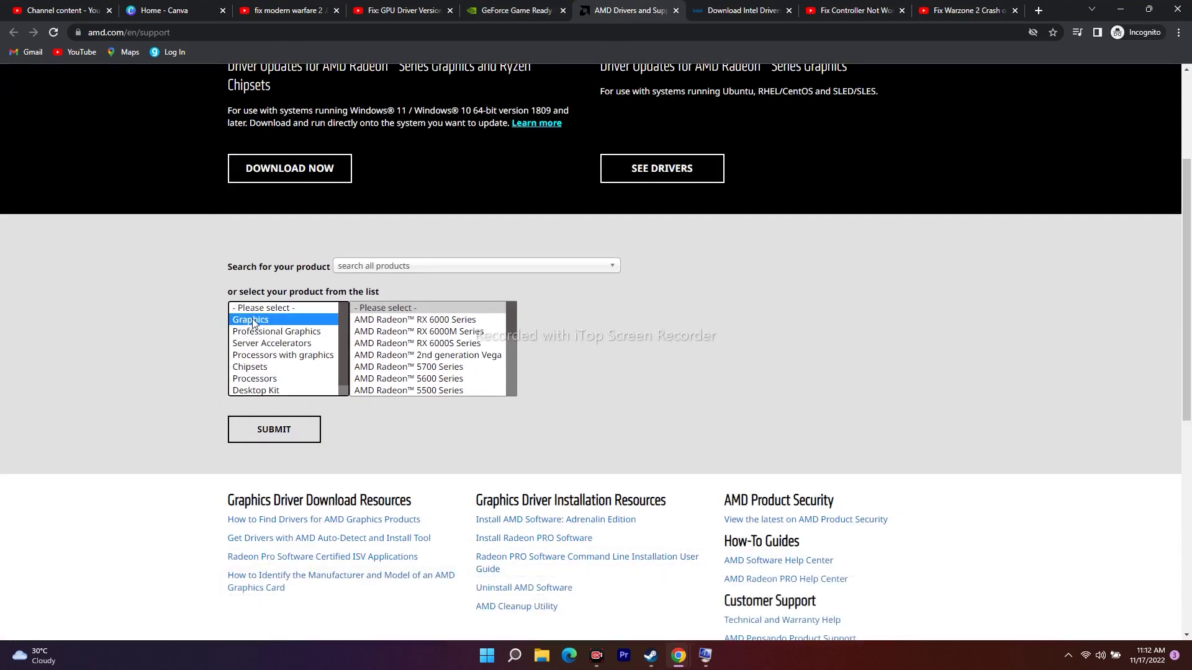
{"action": "left_click", "coordinate": [438, 321]}
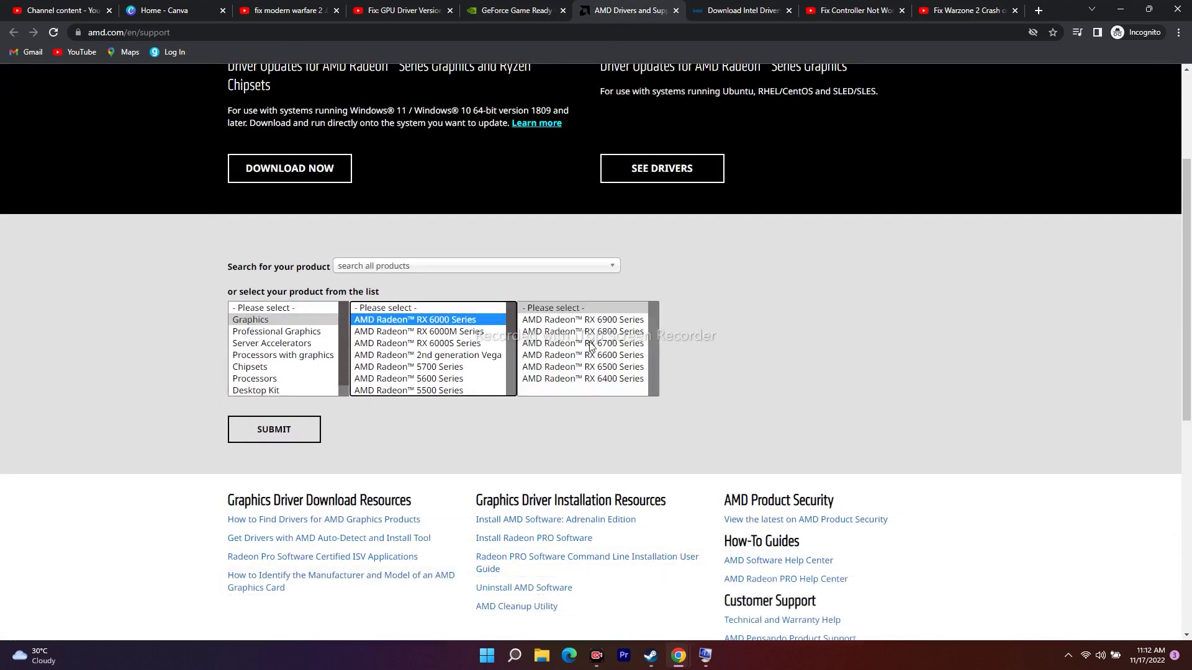
{"action": "left_click", "coordinate": [592, 343]}
{"action": "left_click", "coordinate": [718, 331]}
{"action": "left_click", "coordinate": [856, 432]}
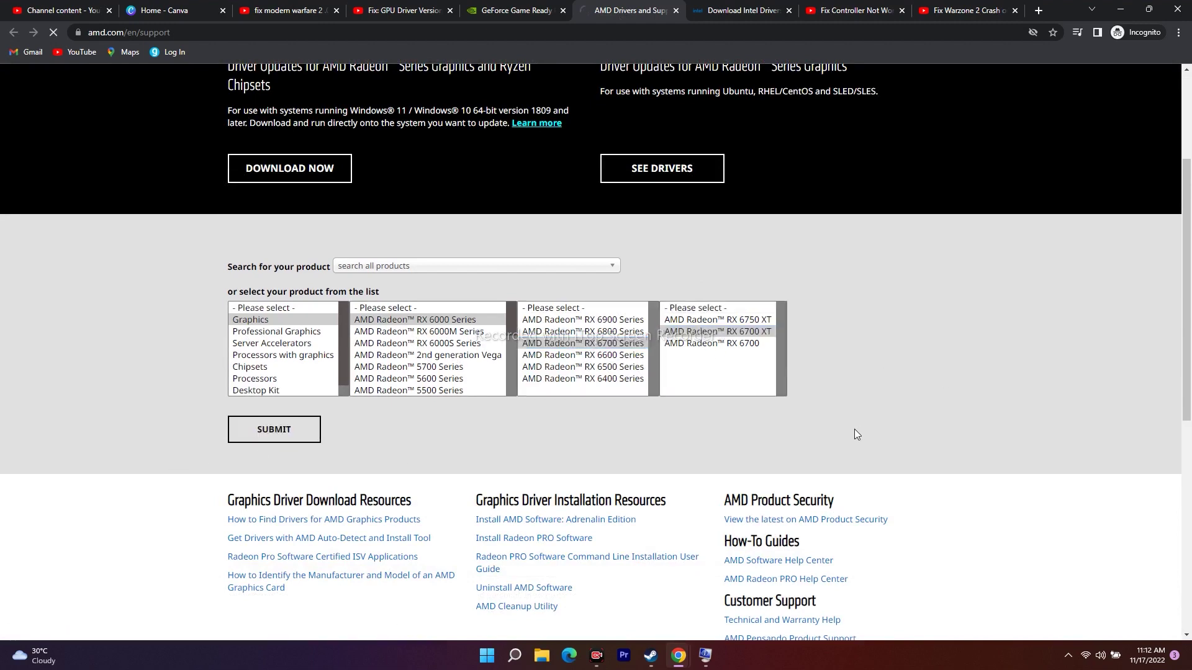
Step: Expand and collapse the Windows 11 and Windows 10 64-bit driver lists for the RX 6700 XT
{"action": "scroll", "coordinate": [385, 362], "scroll_direction": "down", "scroll_amount": 2}
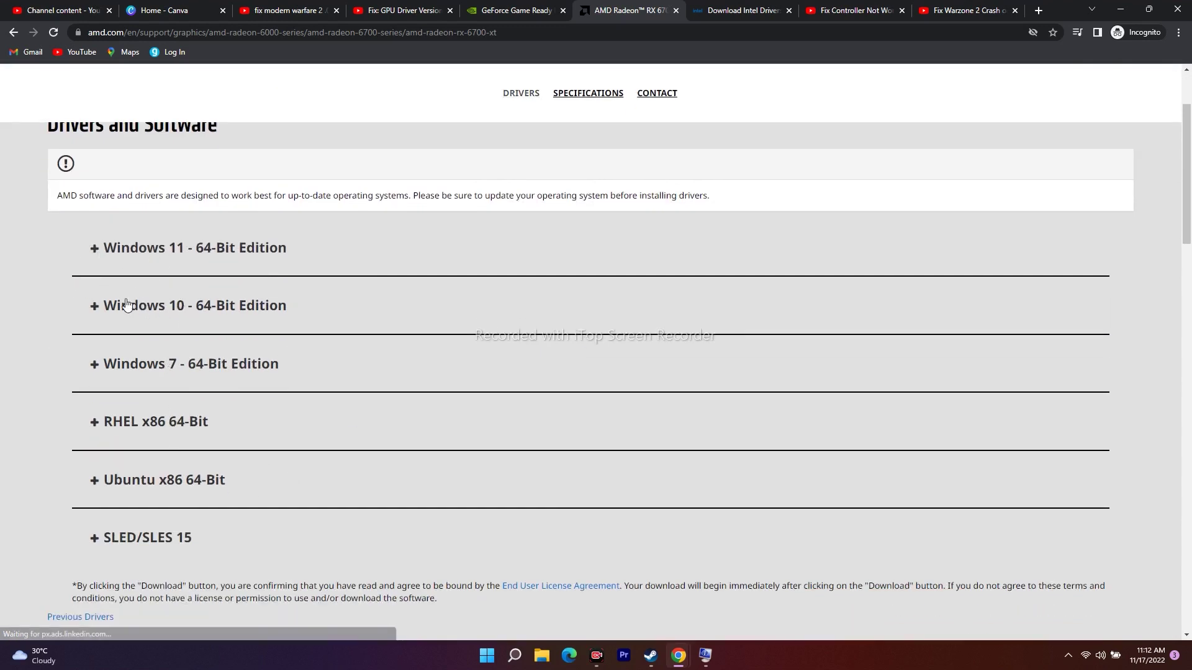
{"action": "left_click", "coordinate": [95, 250]}
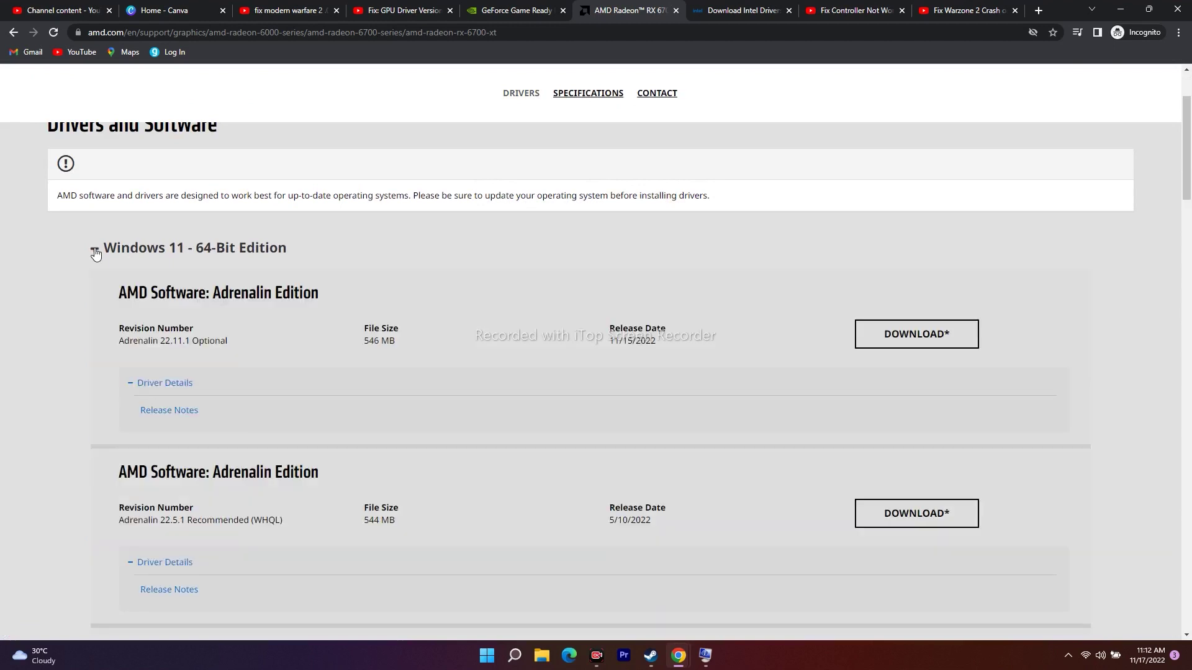
{"action": "left_click", "coordinate": [95, 251]}
{"action": "left_click", "coordinate": [95, 308]}
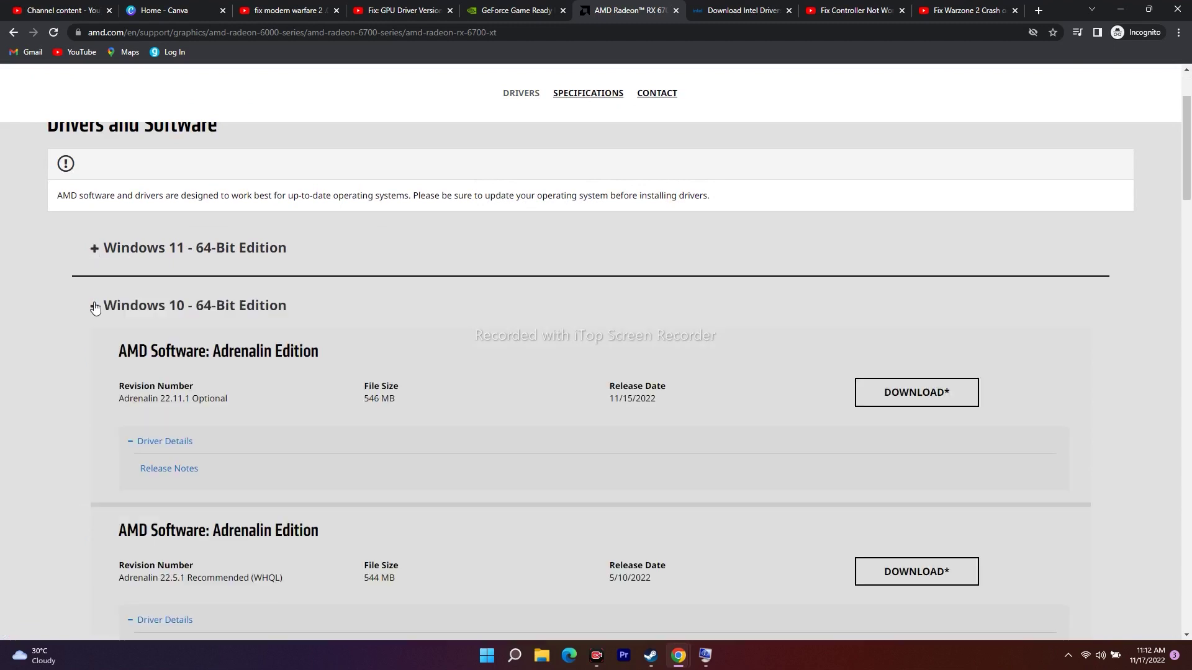
{"action": "left_click", "coordinate": [95, 308]}
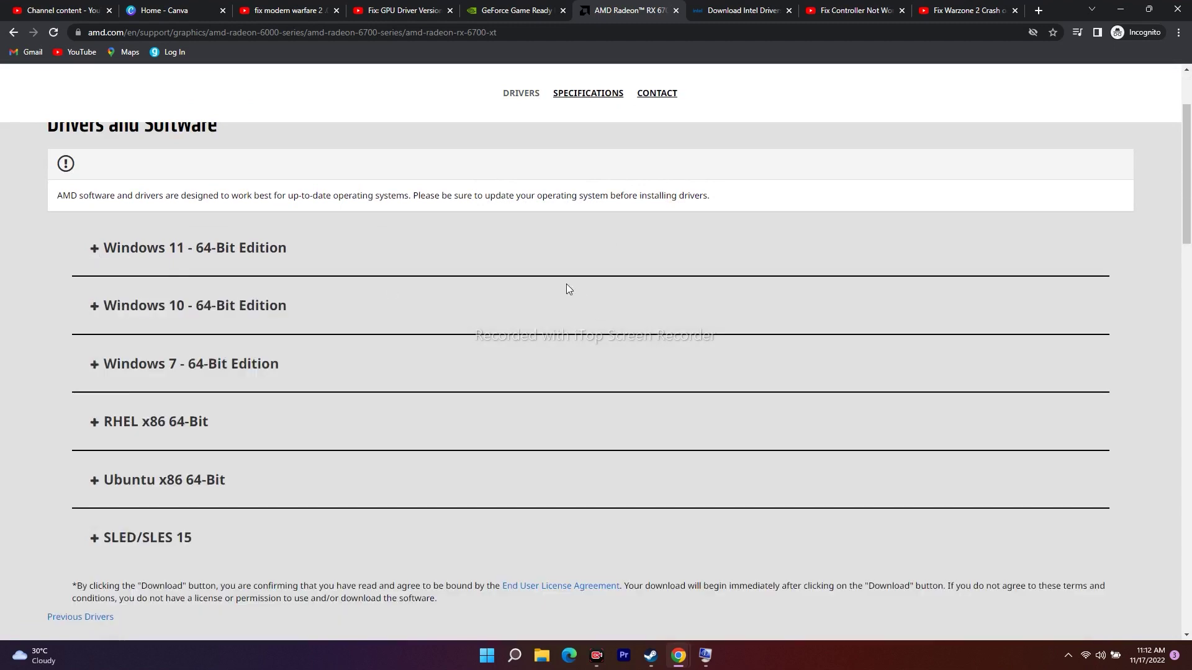
{"action": "scroll", "coordinate": [565, 290], "scroll_direction": "up", "scroll_amount": 2}
Step: Open Intel Download Center's Graphics drivers and scroll through the 14 results
{"action": "left_click", "coordinate": [720, 10]}
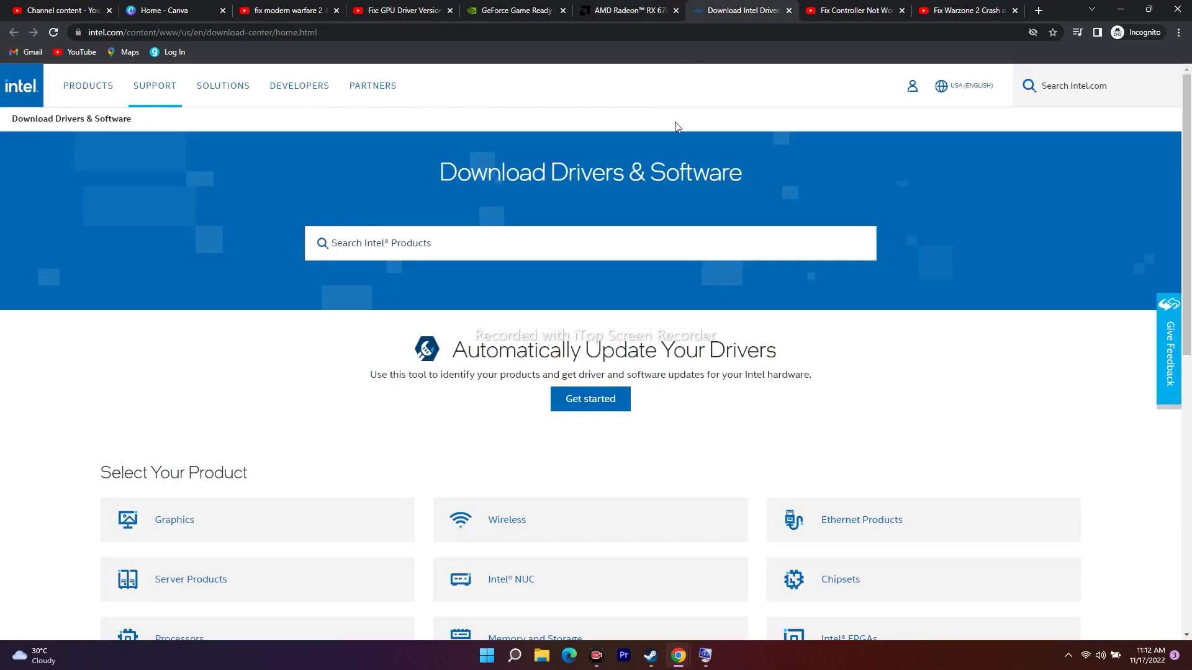
{"action": "scroll", "coordinate": [29, 319], "scroll_direction": "down", "scroll_amount": 3}
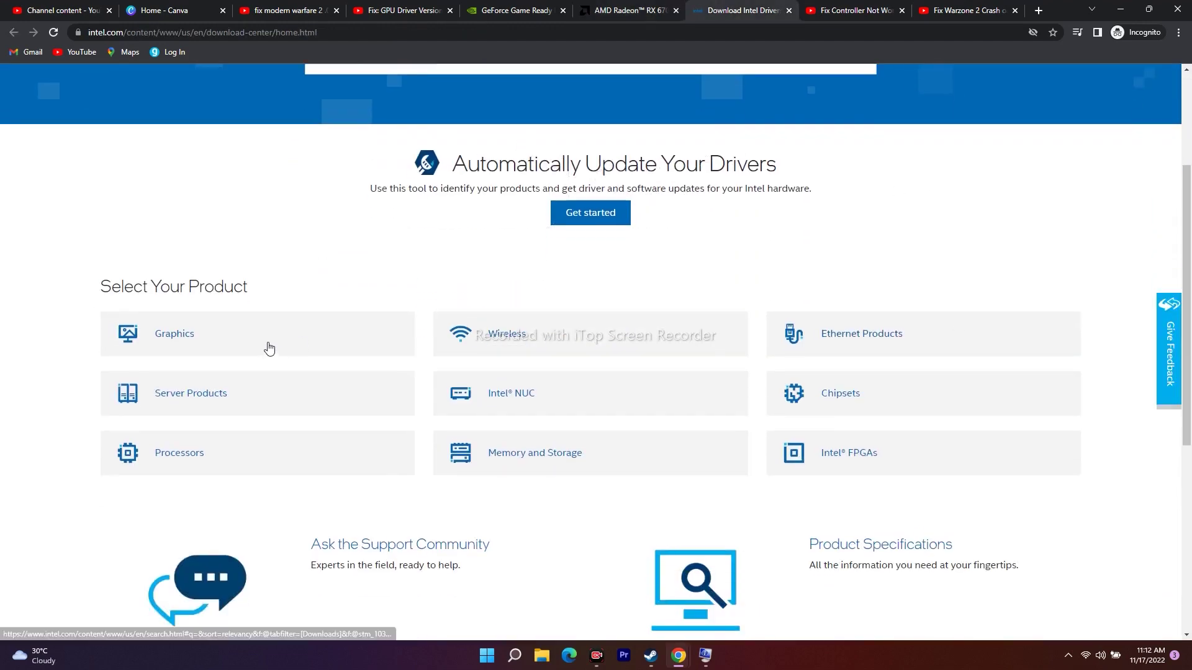
{"action": "left_click", "coordinate": [301, 332]}
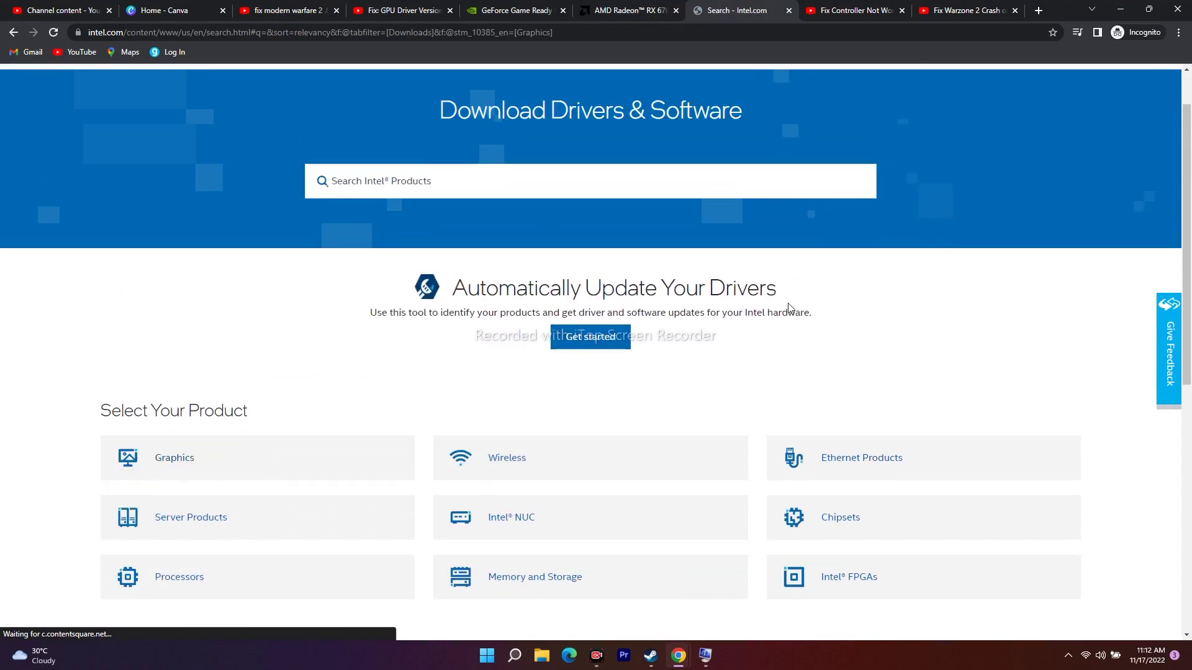
{"action": "scroll", "coordinate": [757, 315], "scroll_direction": "down", "scroll_amount": 3}
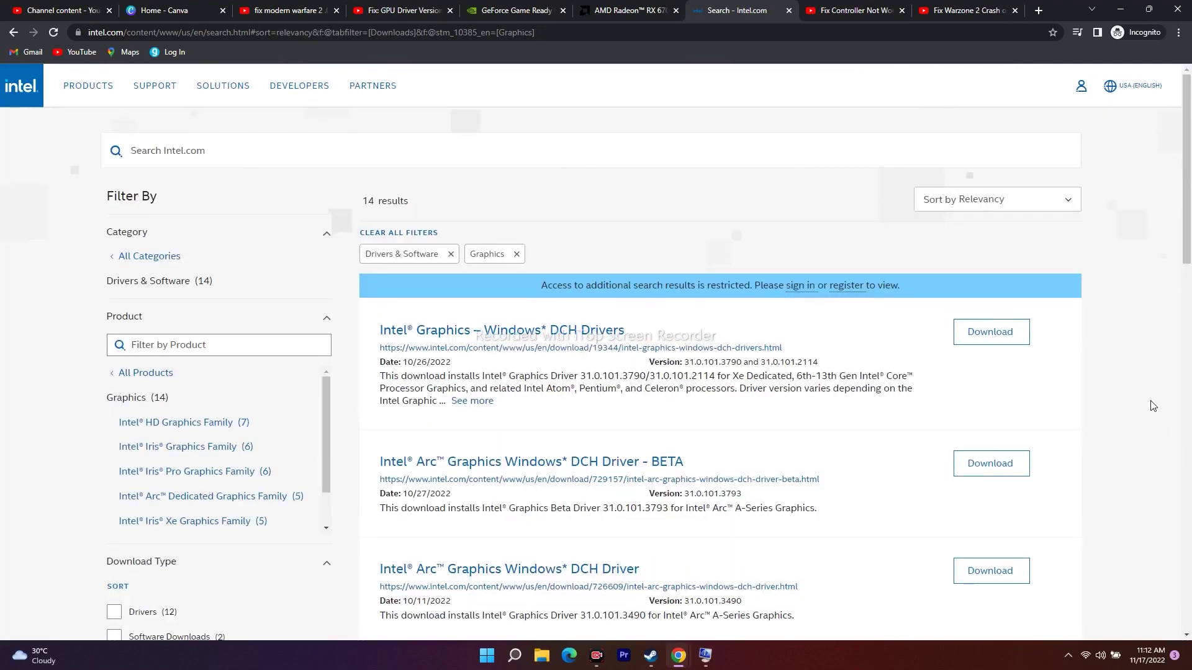
{"action": "scroll", "coordinate": [1127, 354], "scroll_direction": "down", "scroll_amount": 1}
{"action": "scroll", "coordinate": [1127, 354], "scroll_direction": "down", "scroll_amount": 2}
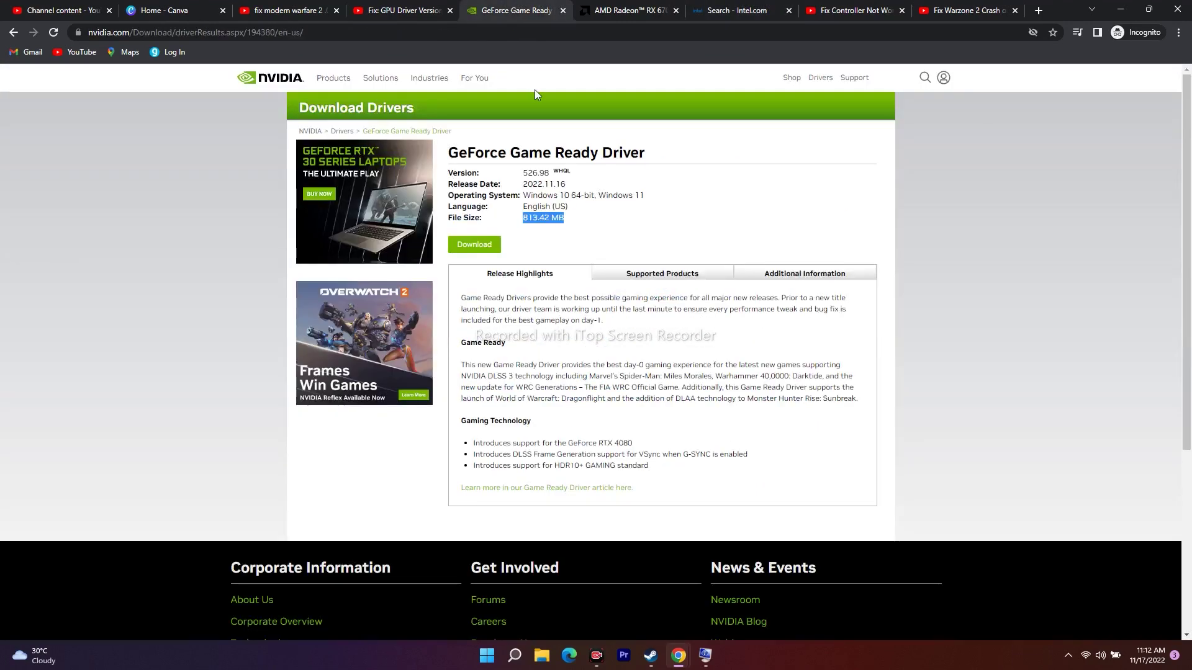
Step: Start downloading the GeForce Game Ready 526.98 installer, then minimize Chrome
{"action": "left_click", "coordinate": [472, 246]}
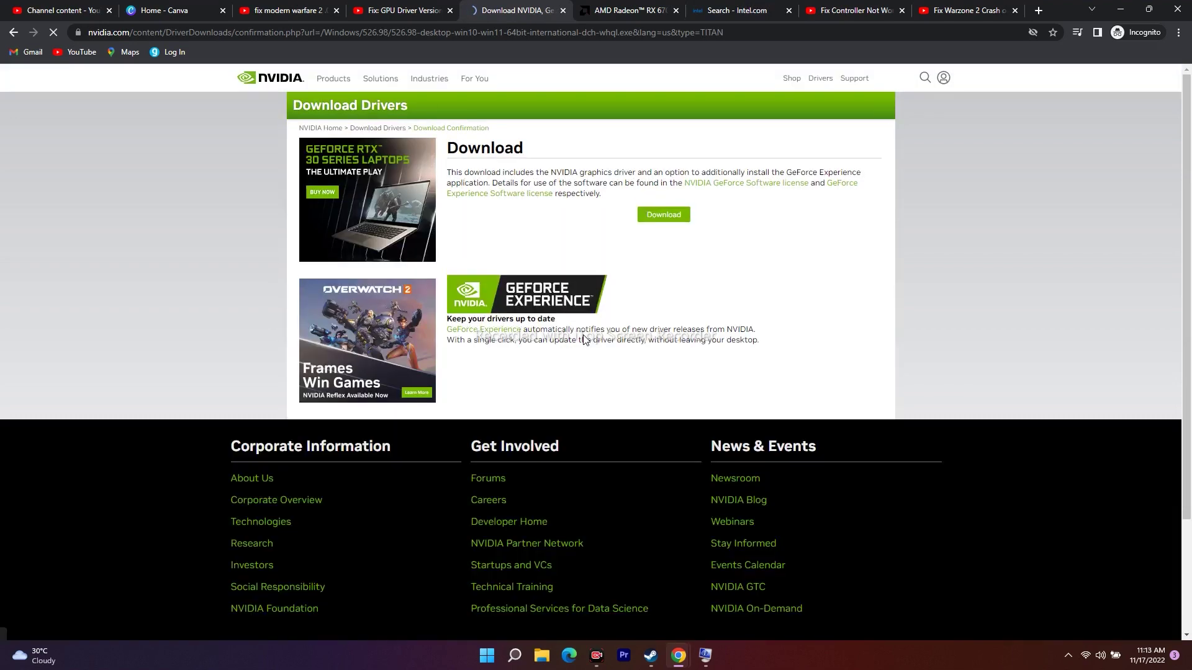
{"action": "left_click", "coordinate": [663, 214]}
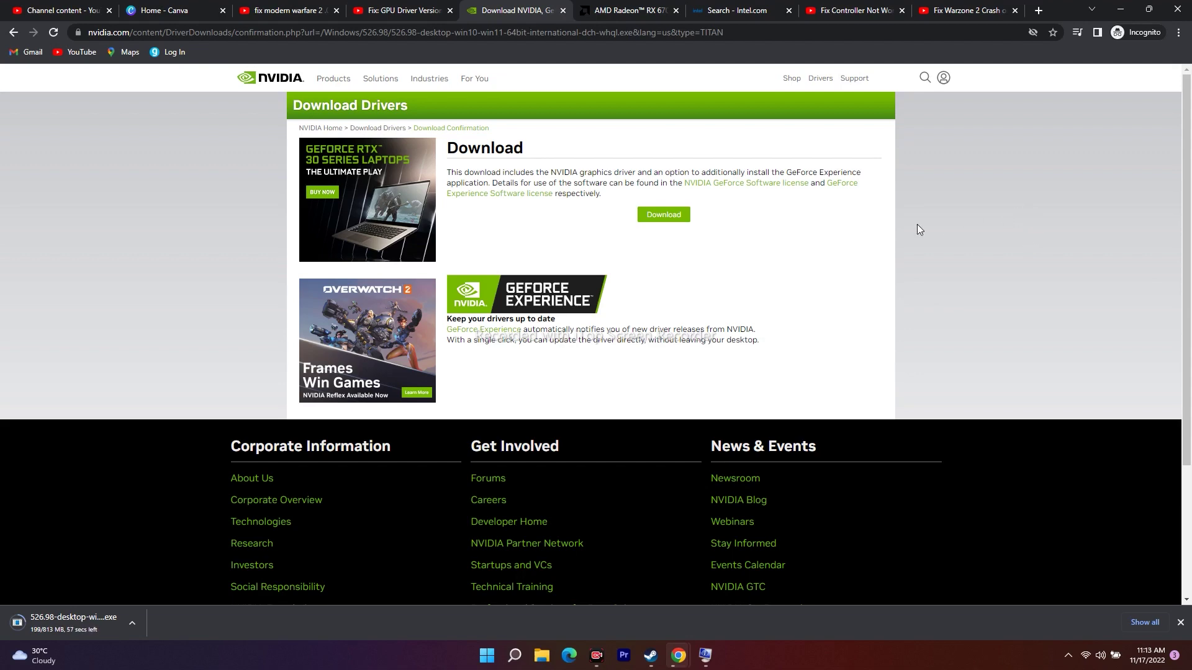
{"action": "left_click", "coordinate": [1118, 10]}
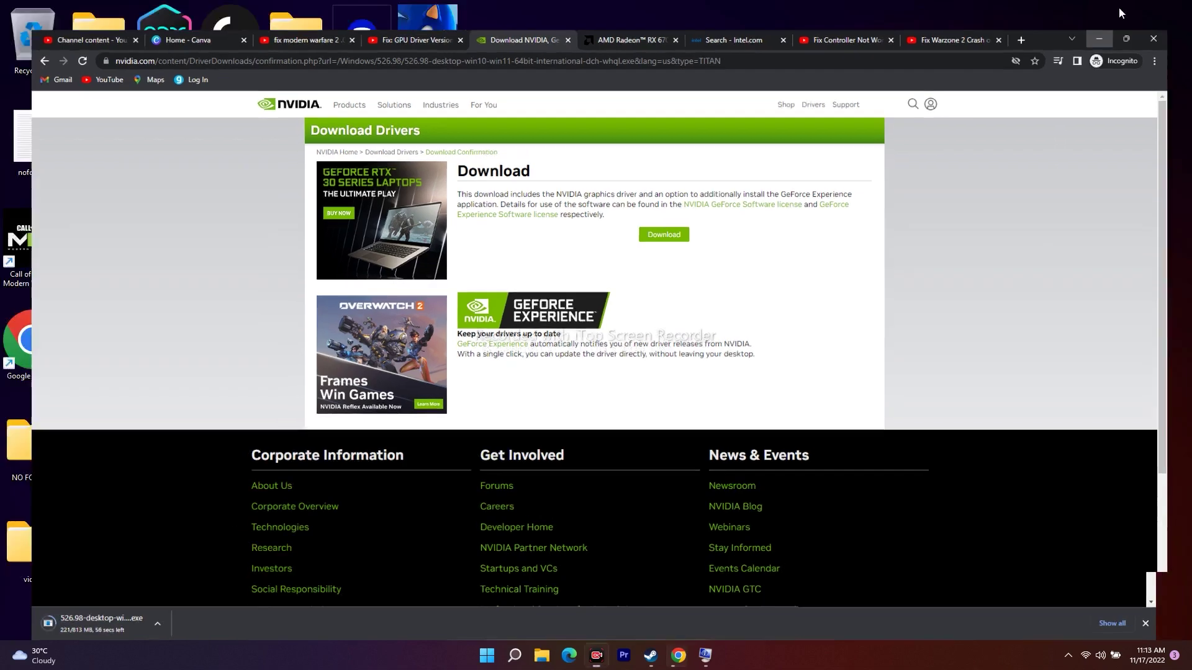